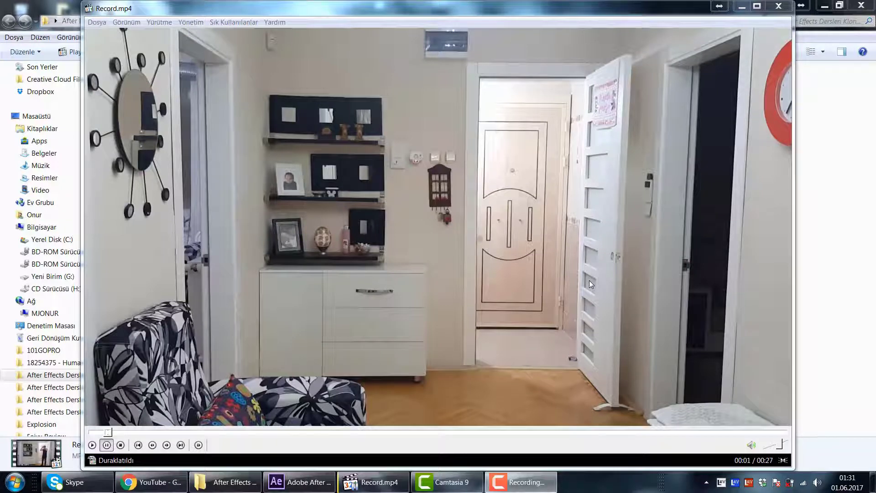
Preview Record.mp4 in Media Player Classic, minimize the player, and drag the file into After Effects
click(485, 212)
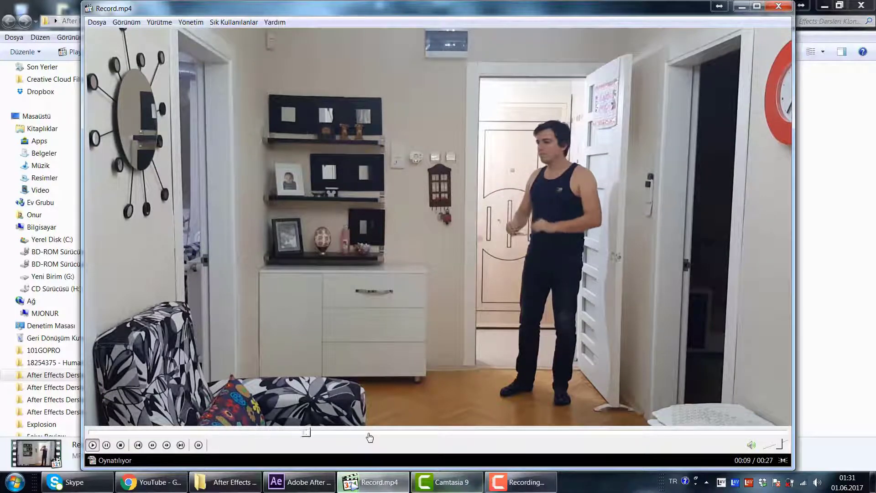
drag(370, 436, 462, 436)
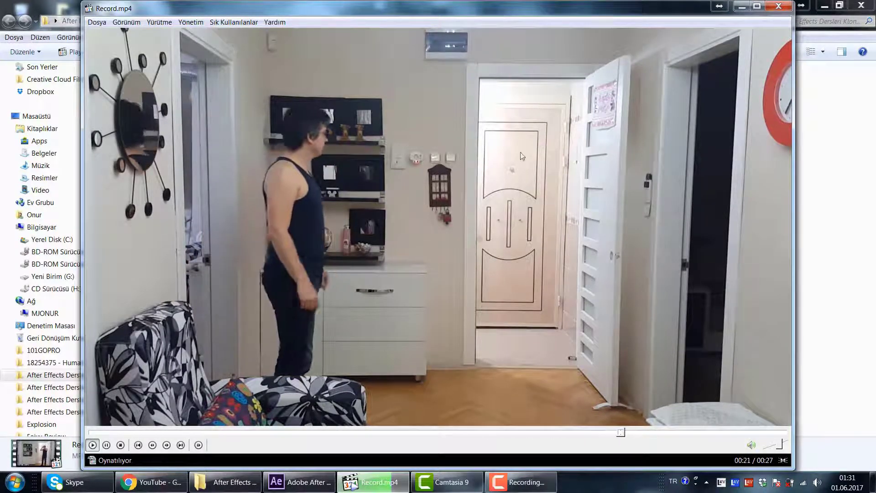
click(545, 221)
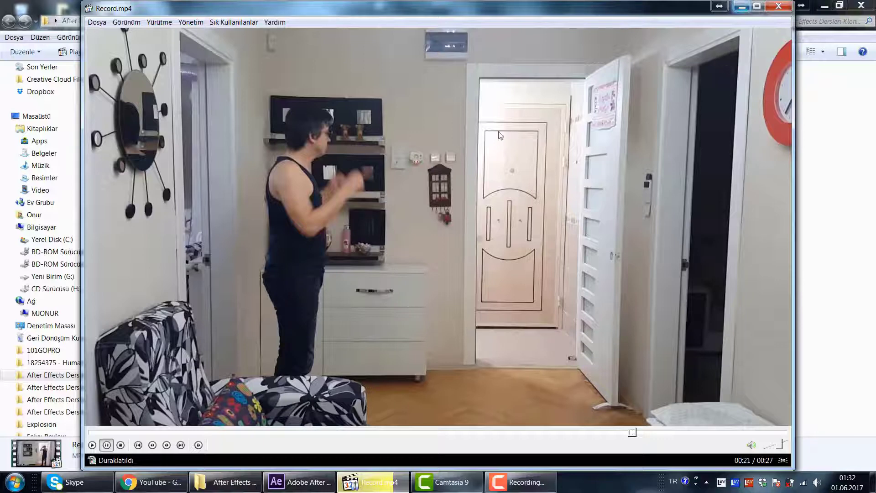
click(550, 490)
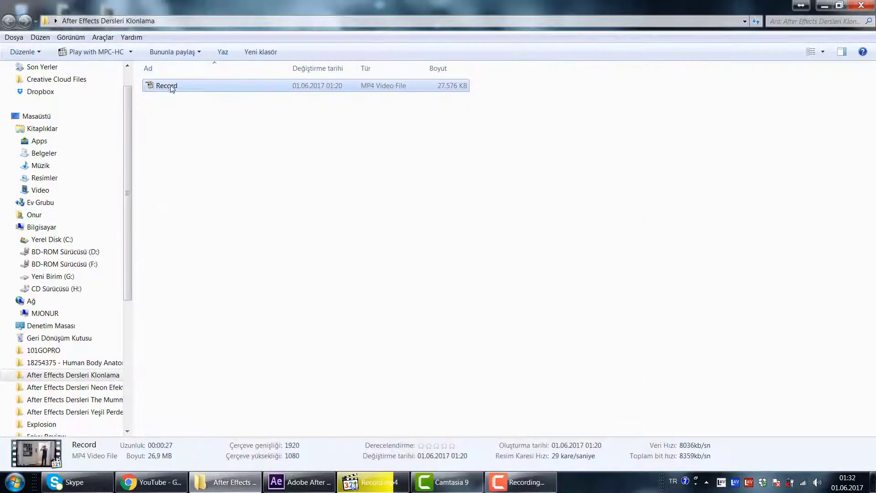
mouse_move(160, 87)
mouse_down()
mouse_move(217, 149)
mouse_move(291, 479)
mouse_up()
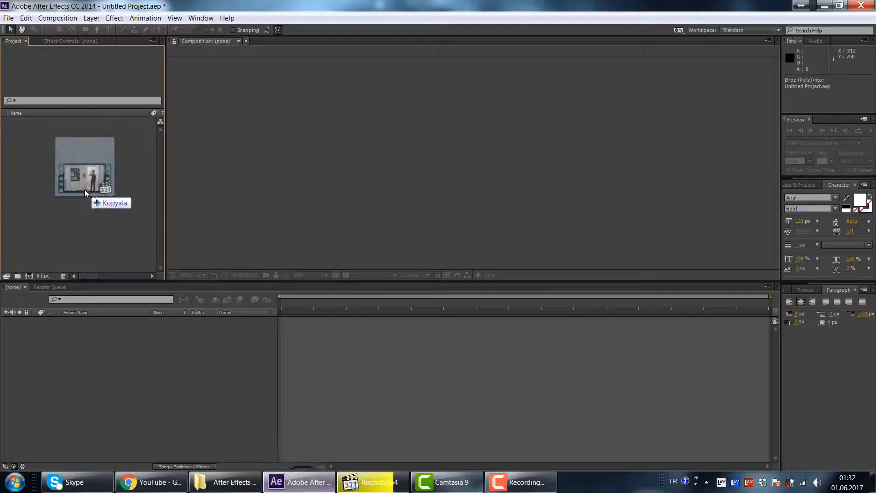
Import Record.mp4, build a Record composition from it, and scrub to about 10;29
drag(290, 479, 61, 143)
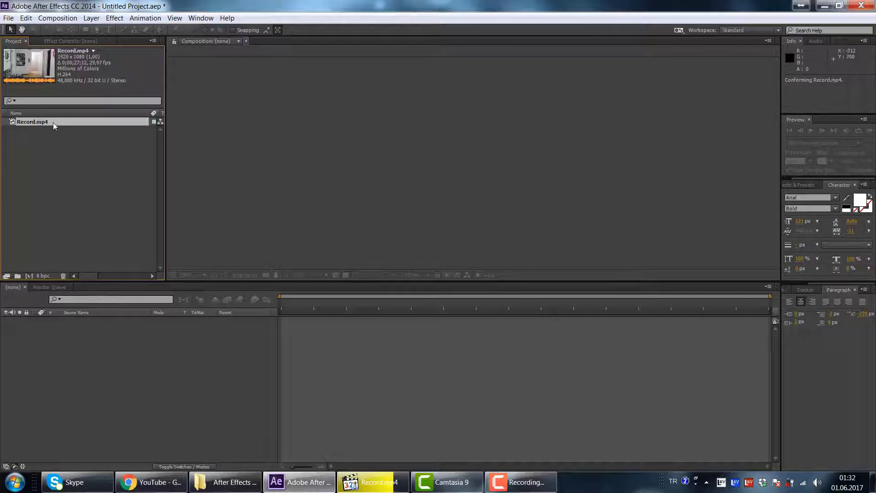
drag(145, 371, 146, 371)
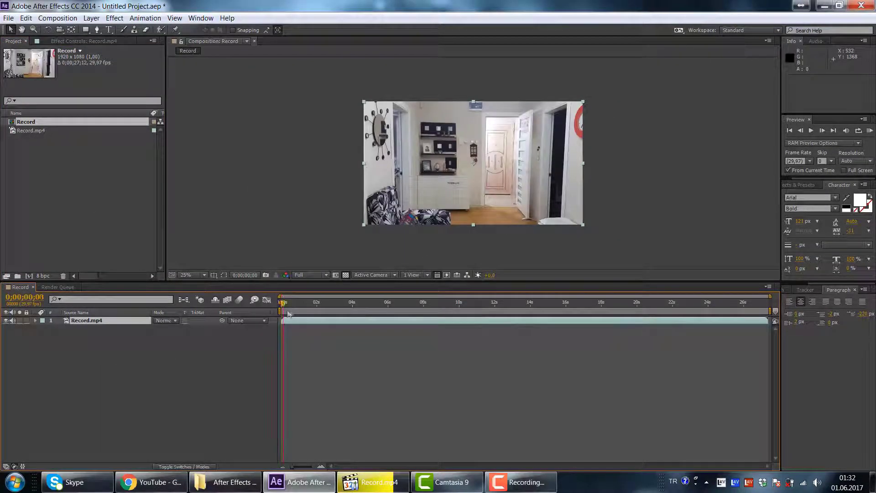
drag(281, 303, 481, 310)
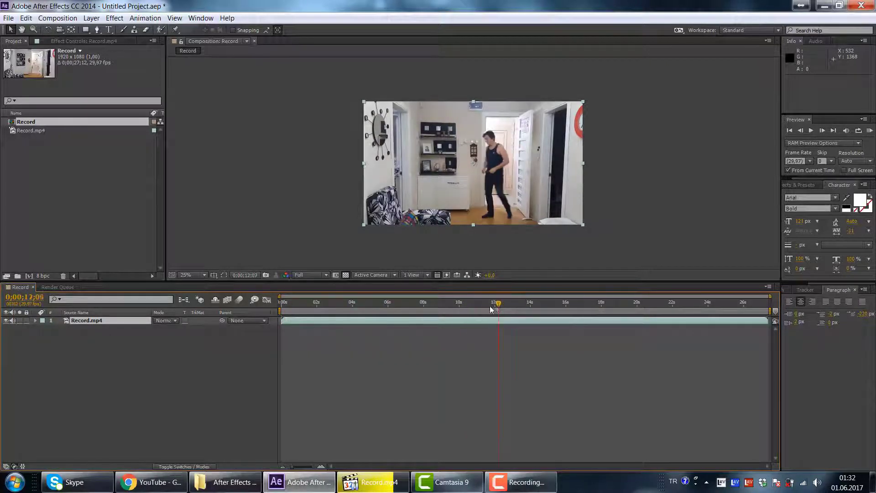
drag(481, 310, 477, 315)
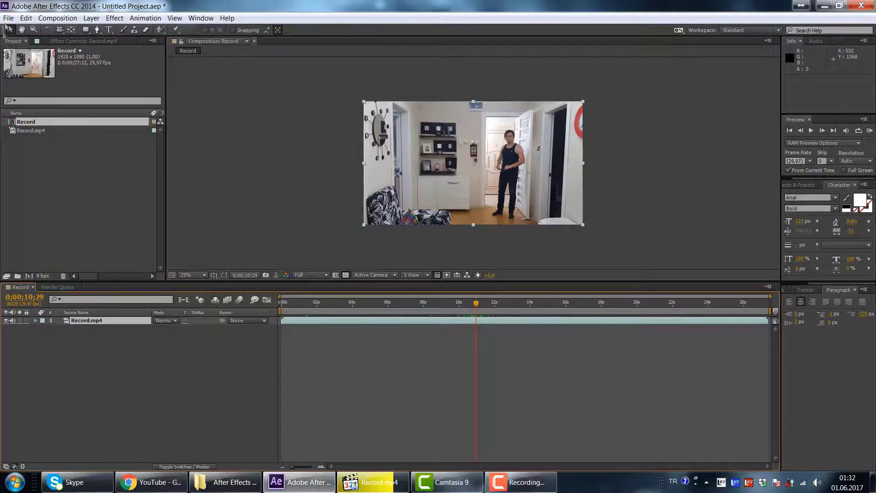
Split the Record.mp4 layer, trim the top piece to start at 17;16, and place it underneath
click(27, 19)
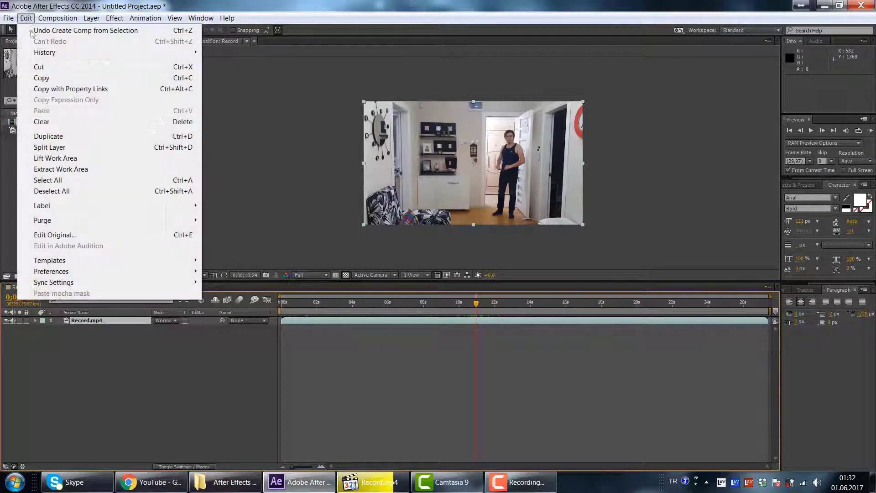
click(66, 148)
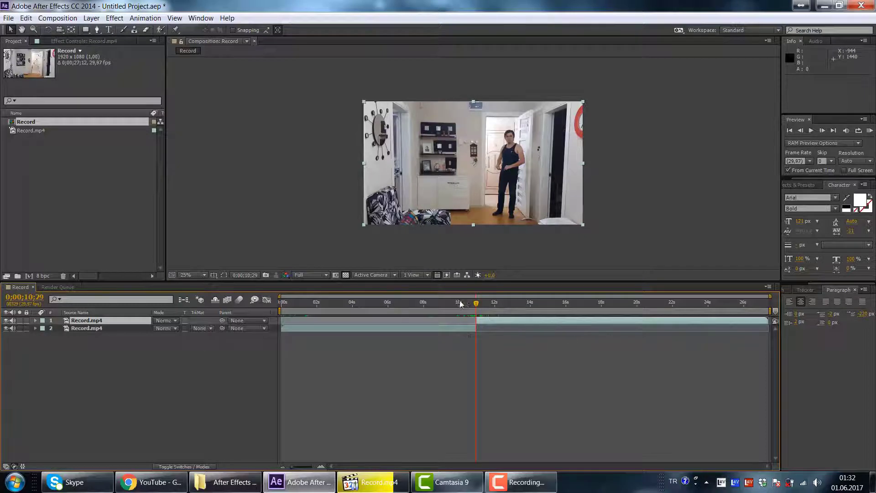
mouse_move(481, 306)
mouse_down()
mouse_move(601, 318)
mouse_move(594, 319)
mouse_up()
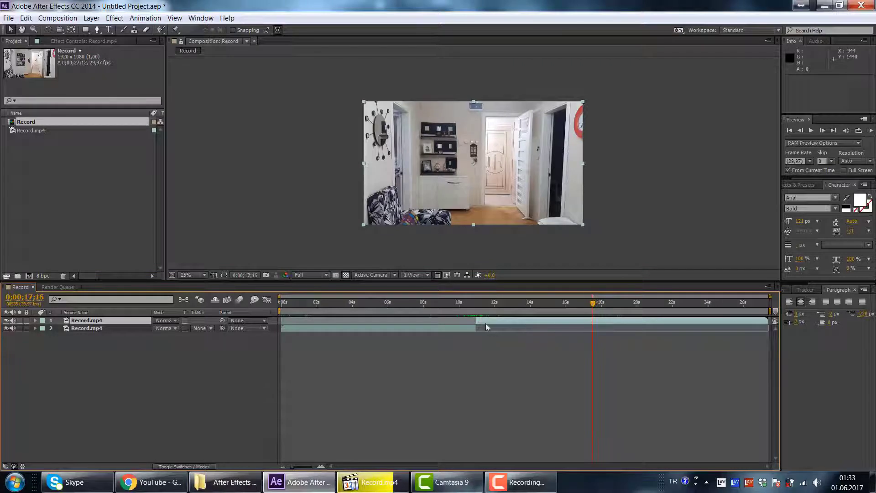
mouse_move(475, 320)
mouse_down()
mouse_move(595, 324)
mouse_move(317, 321)
mouse_up()
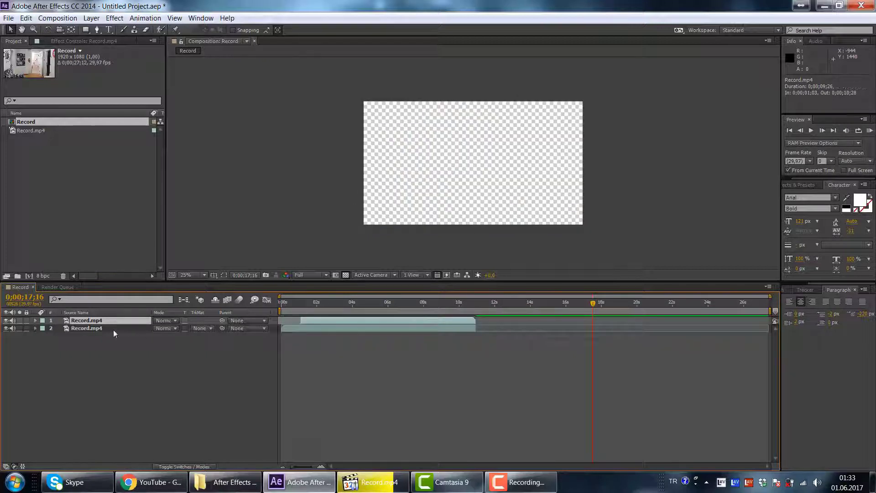
drag(115, 322, 115, 332)
Rename the two layers 'sag' and 'sol'
click(336, 305)
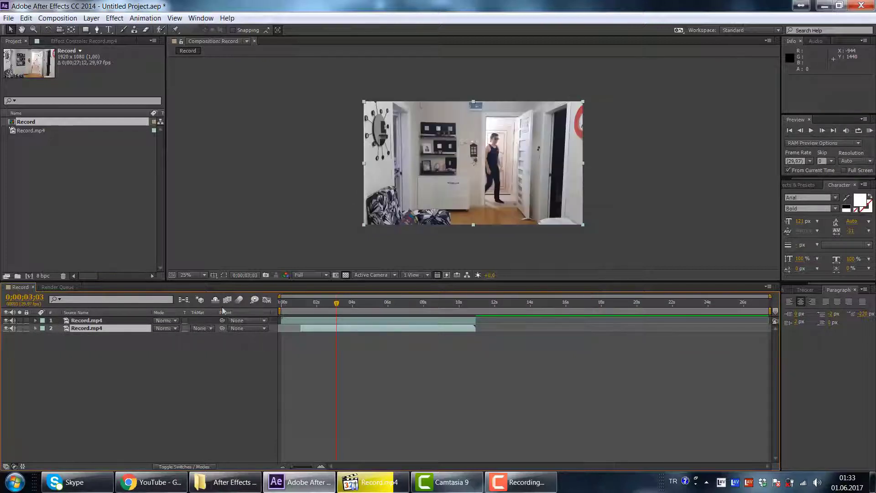
click(101, 321)
key(Return)
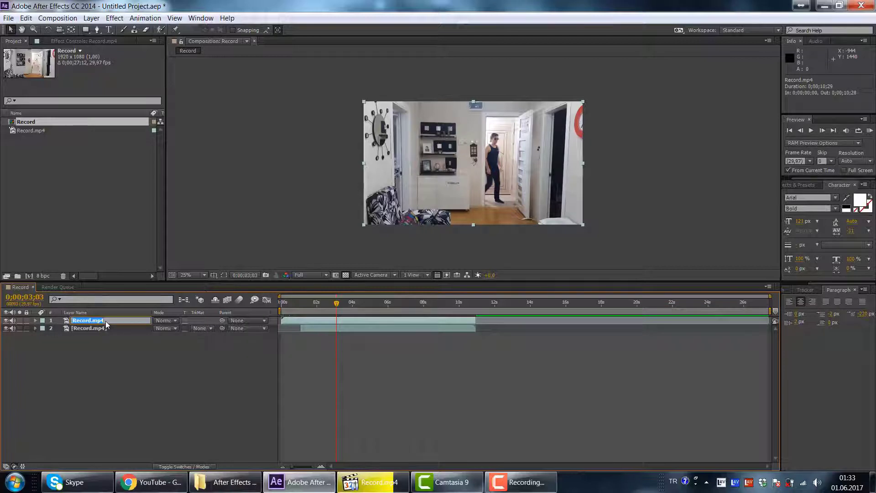
text(sag)
key(Return)
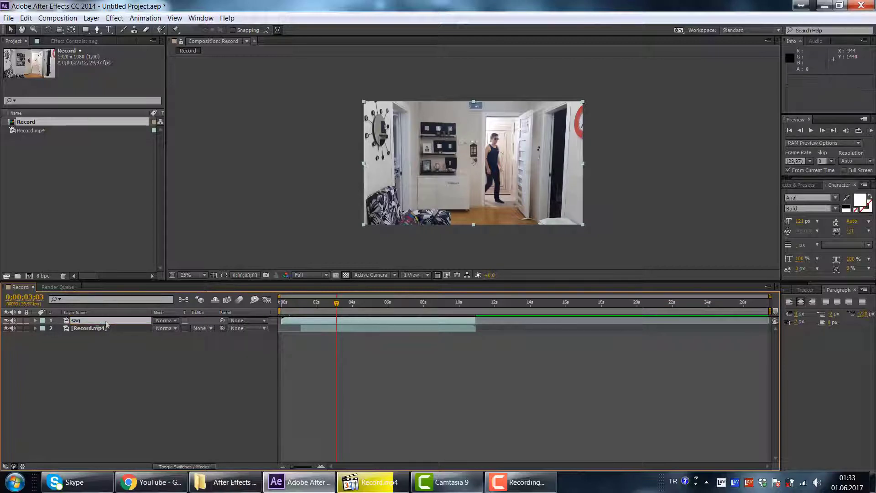
click(92, 326)
key(Return)
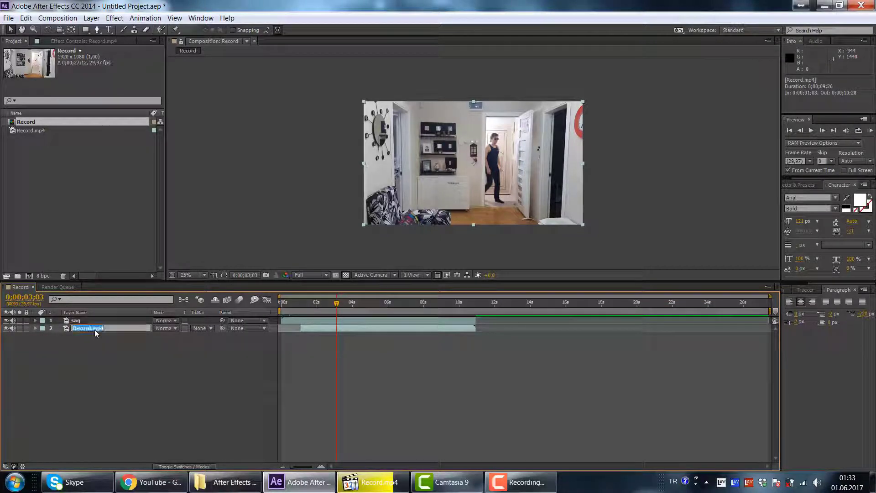
text(sol)
key(Return)
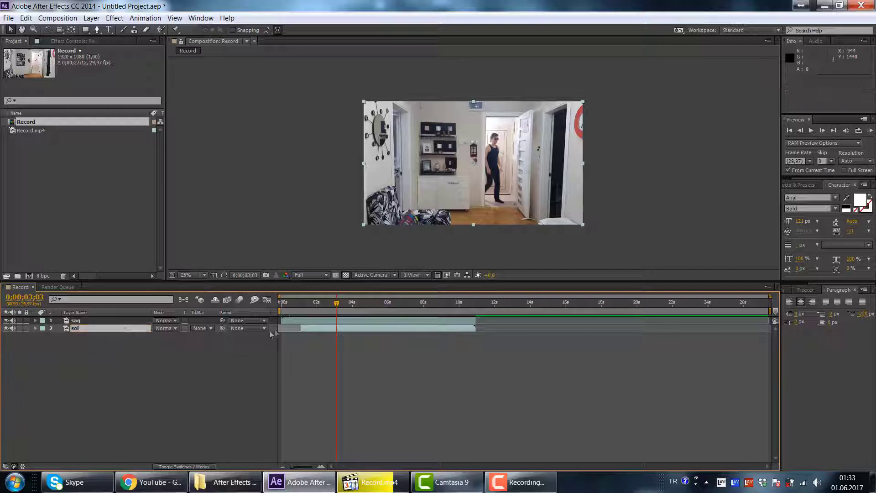
Slide the sol layer to start at 0 seconds and scrub to 6;20
drag(316, 330, 298, 326)
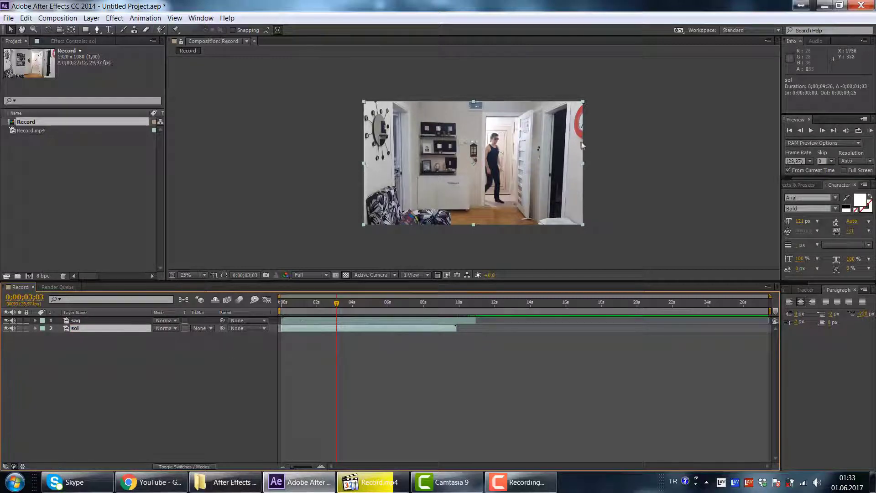
key(period)
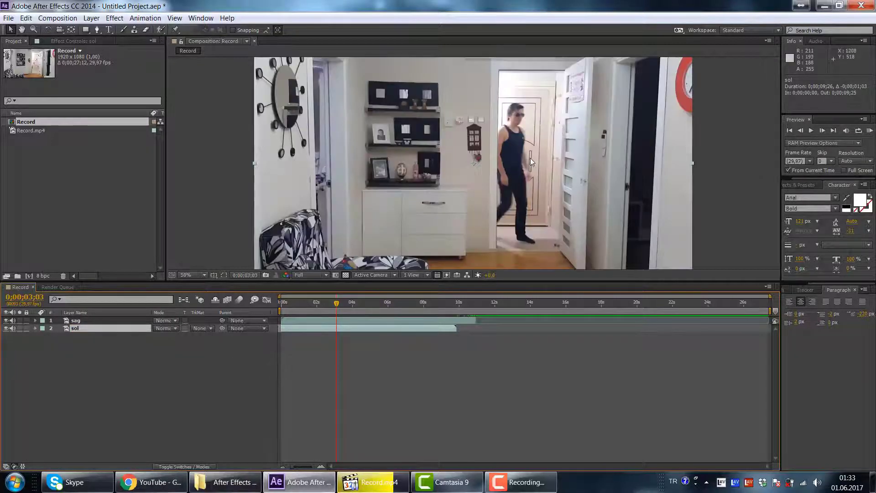
key(comma)
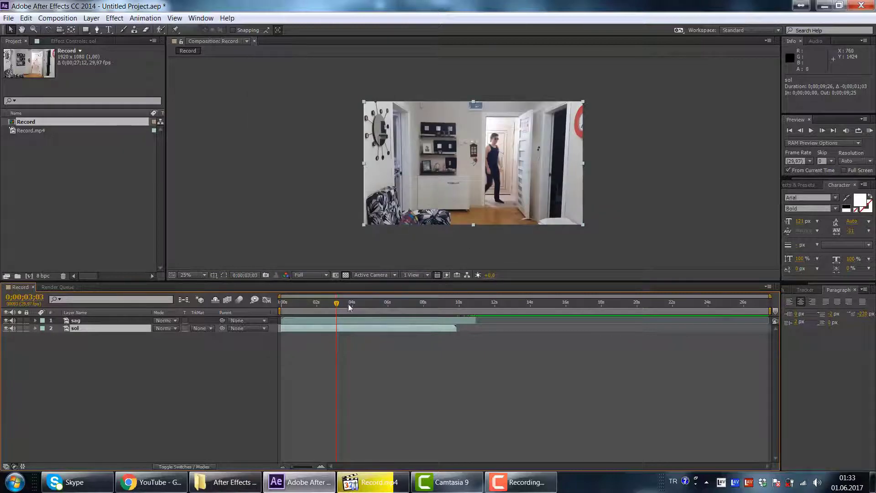
drag(350, 307, 400, 303)
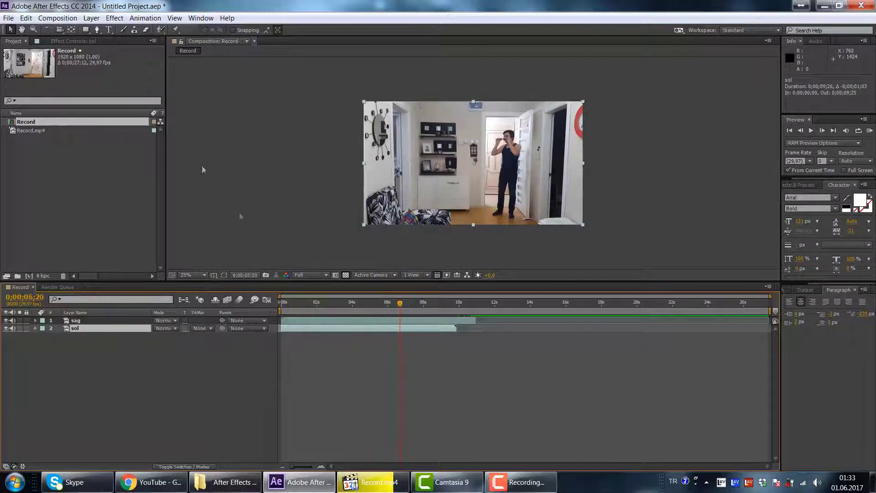
Draw a rectangular mask over the right part of the sol layer
click(86, 31)
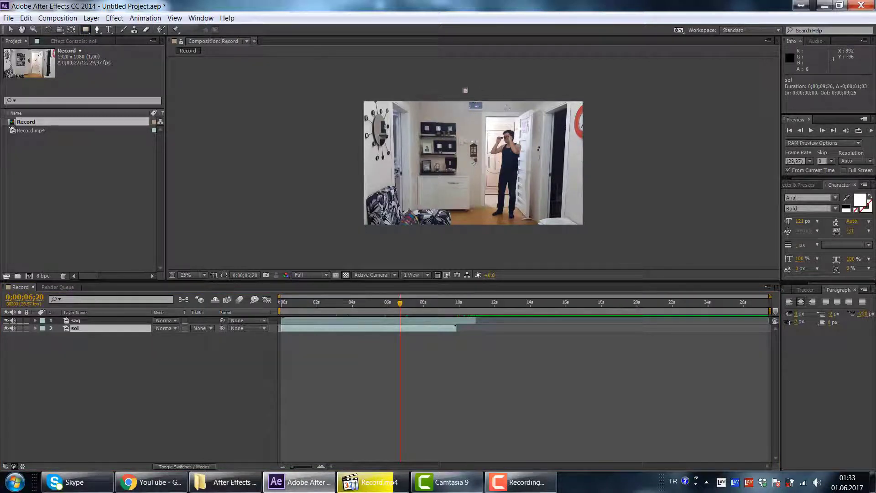
mouse_move(465, 90)
mouse_down()
mouse_move(628, 241)
mouse_move(621, 233)
mouse_up()
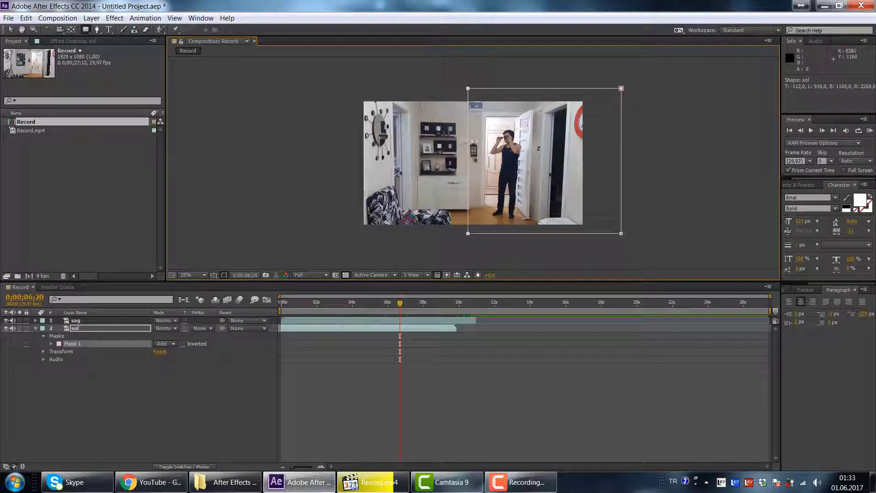
drag(295, 304, 342, 307)
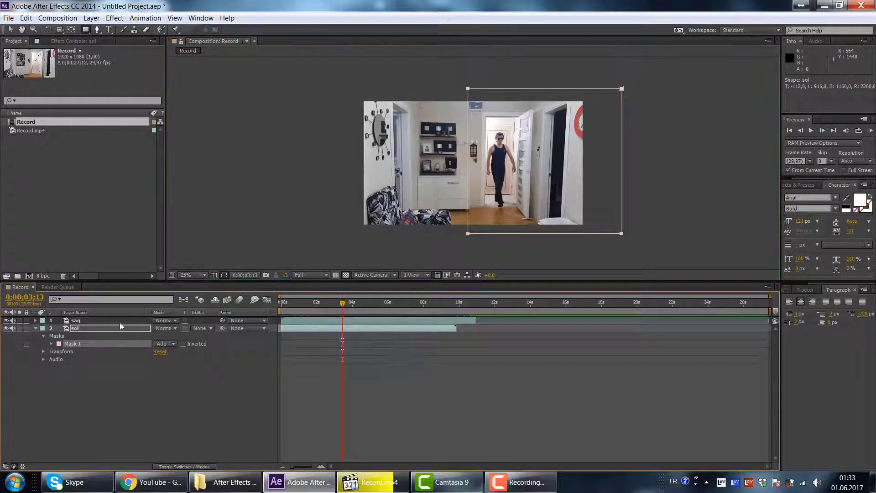
Delete Mask 1 from the sol layer and select the sag layer instead
click(89, 330)
click(75, 343)
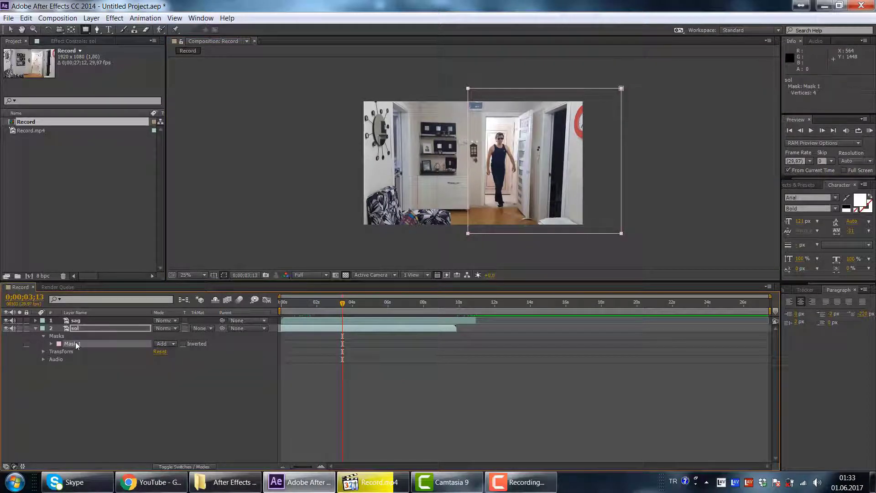
key(Delete)
click(80, 322)
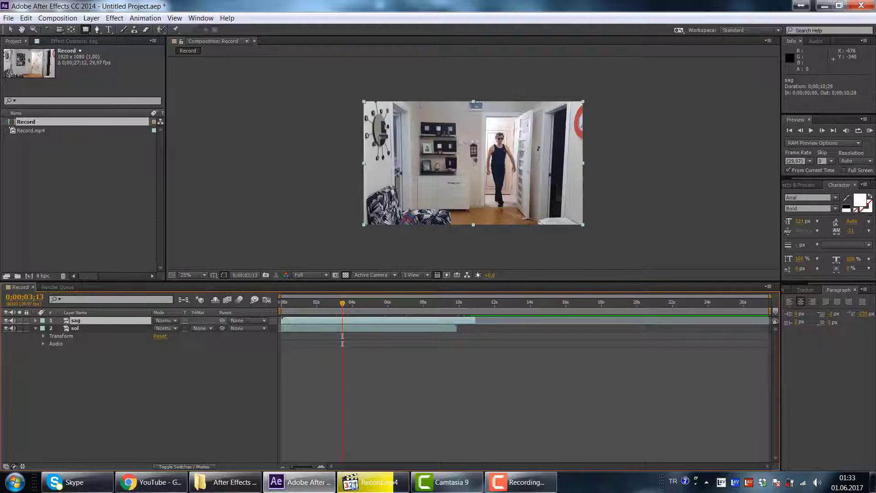
Draw a rectangular mask on the right side of the sag layer and zoom the view to 50%
drag(468, 89, 617, 247)
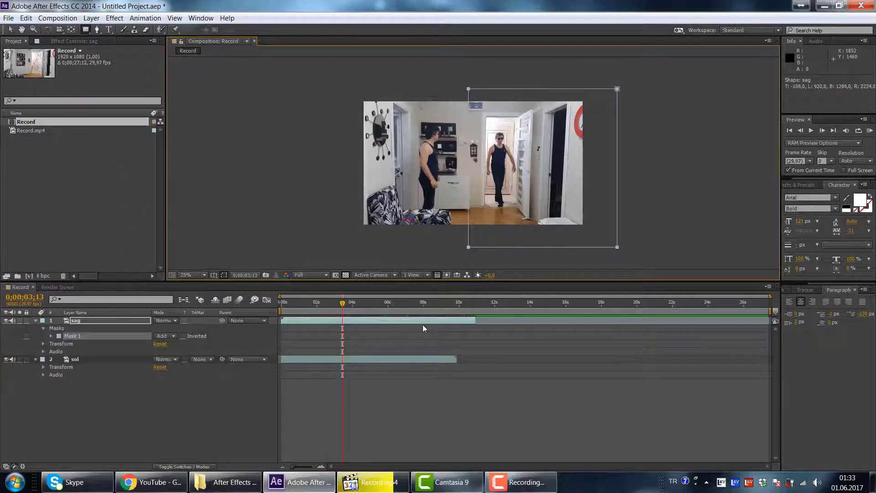
key(period)
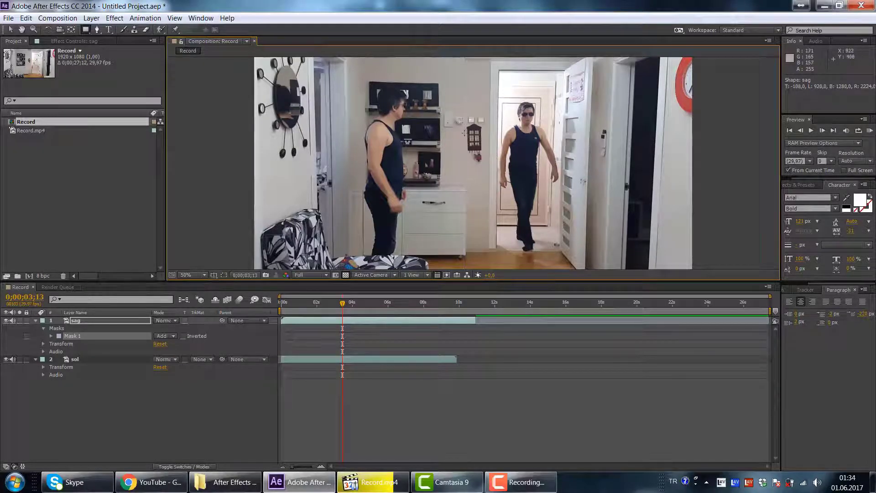
Set the sag layer's Mask Feather to 15 pixels and scrub to check the softened seam
scroll(470, 155, up, 2)
scroll(475, 159, down, 2)
click(124, 324)
key(m)
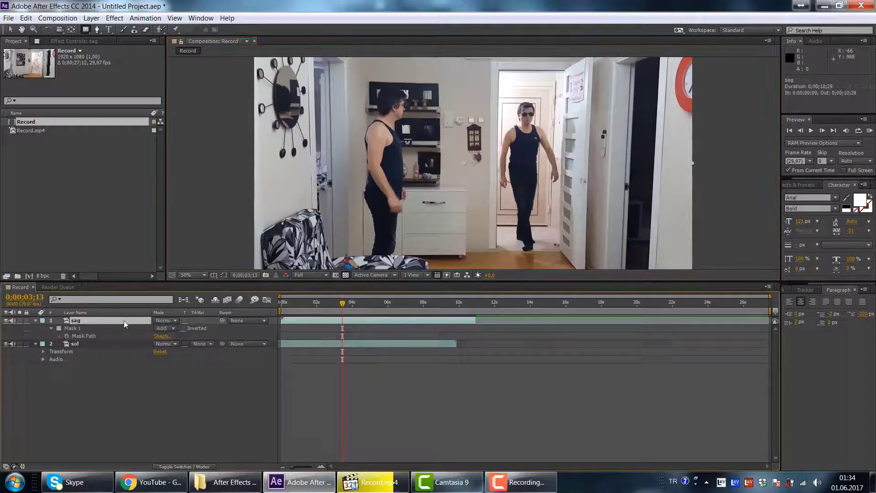
key(m)
click(175, 344)
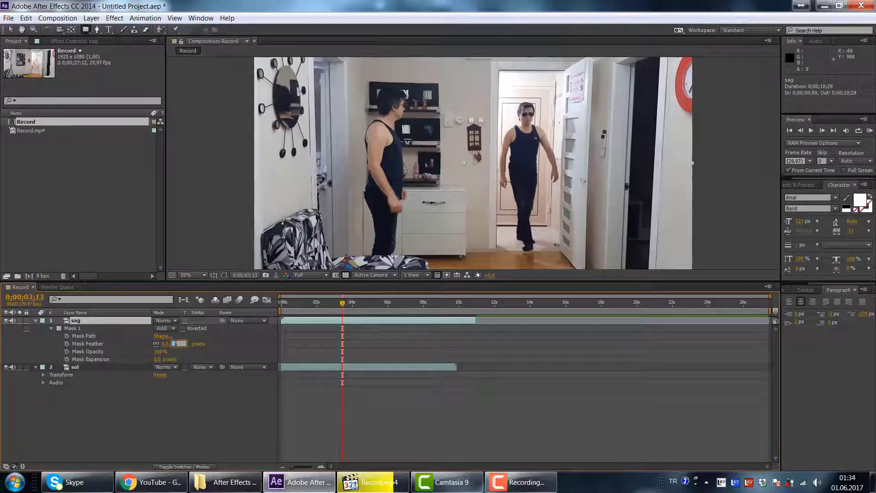
text(15)
key(Return)
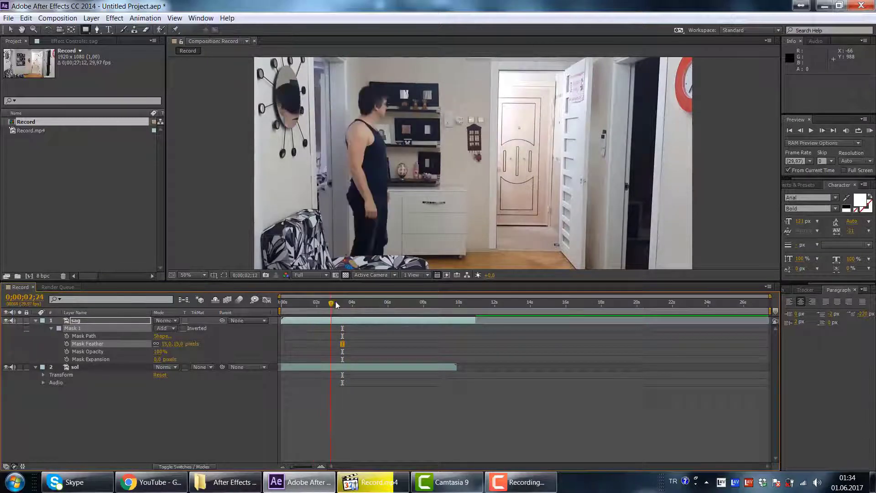
drag(308, 306, 408, 299)
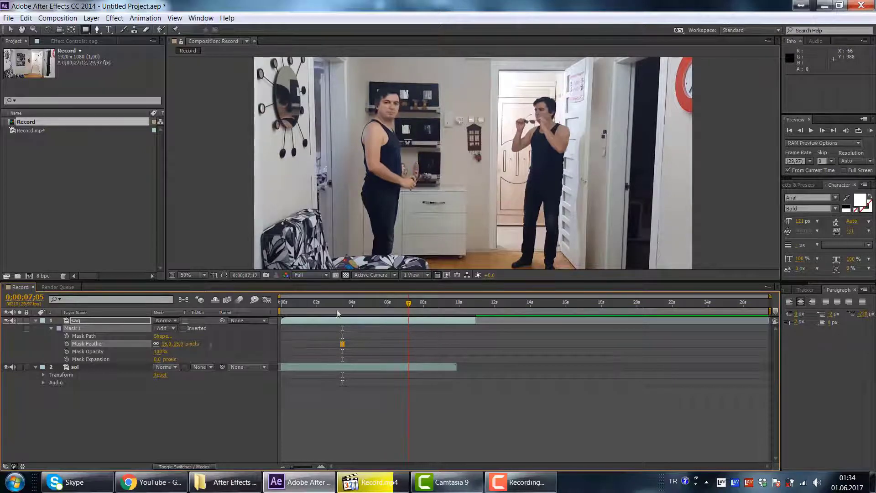
click(73, 367)
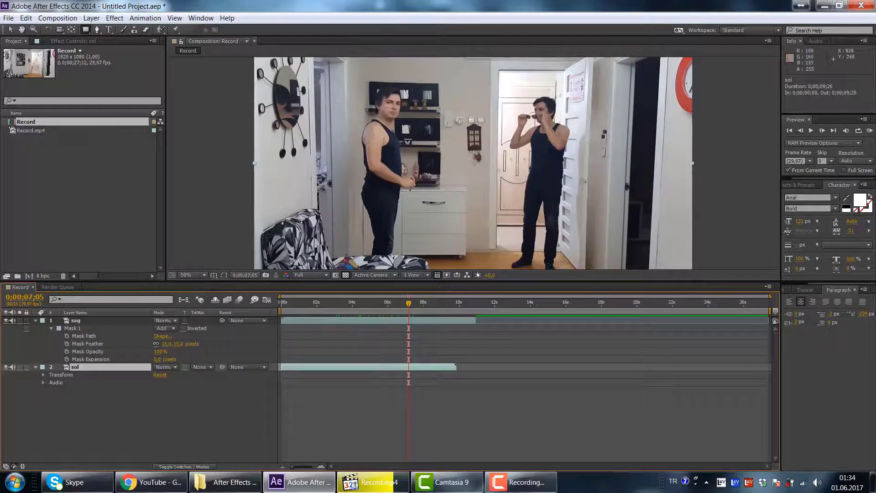
Slide the sol layer back and forth in time, scrubbing to check the overlap
mouse_move(303, 369)
mouse_down()
mouse_move(336, 368)
mouse_move(291, 368)
mouse_up()
drag(409, 303, 422, 302)
drag(293, 371, 310, 372)
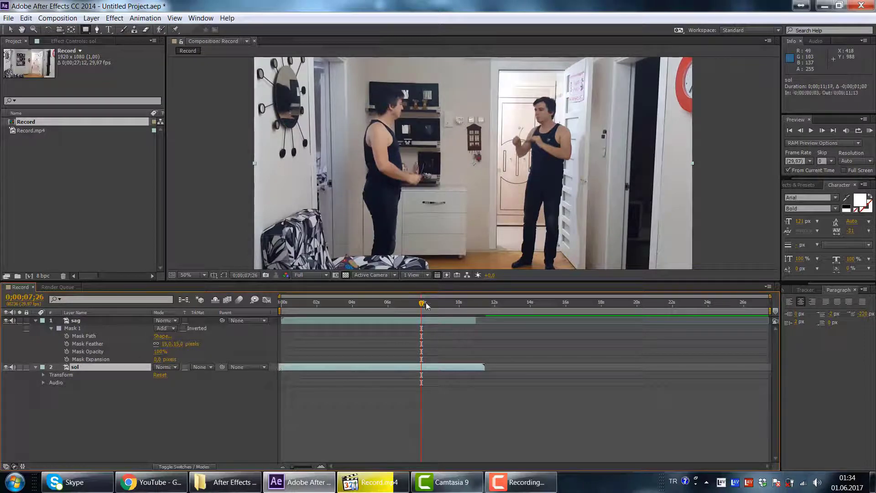
drag(426, 304, 451, 304)
mouse_move(329, 367)
mouse_down()
mouse_move(359, 366)
mouse_move(290, 367)
mouse_up()
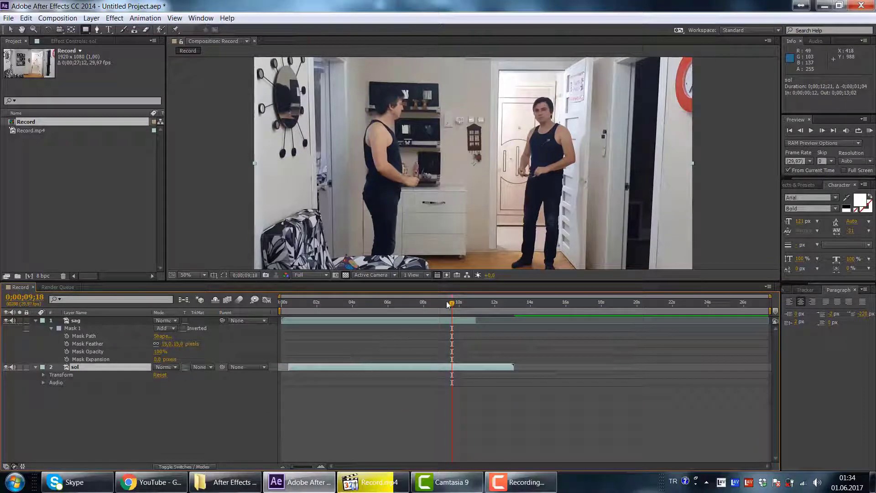
drag(402, 308, 451, 308)
Align the sol layer to start at 0;00 and scrub to the end point near 10;22
drag(321, 371, 315, 368)
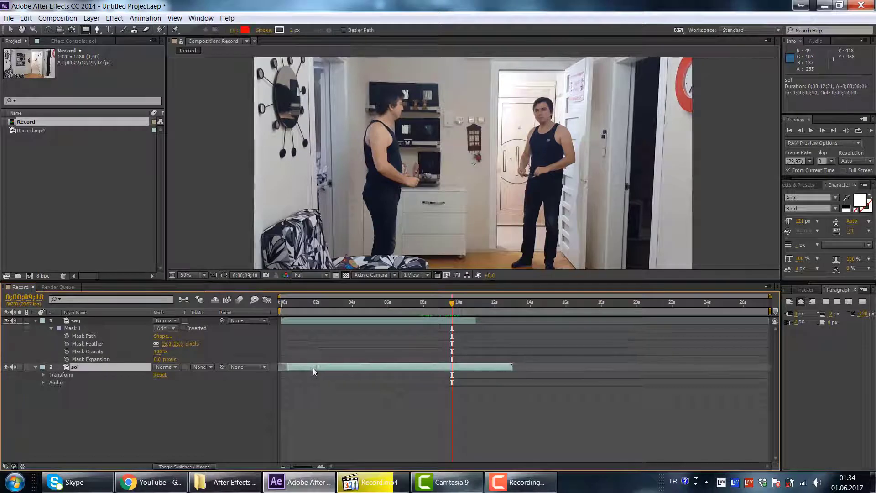
drag(403, 311, 458, 310)
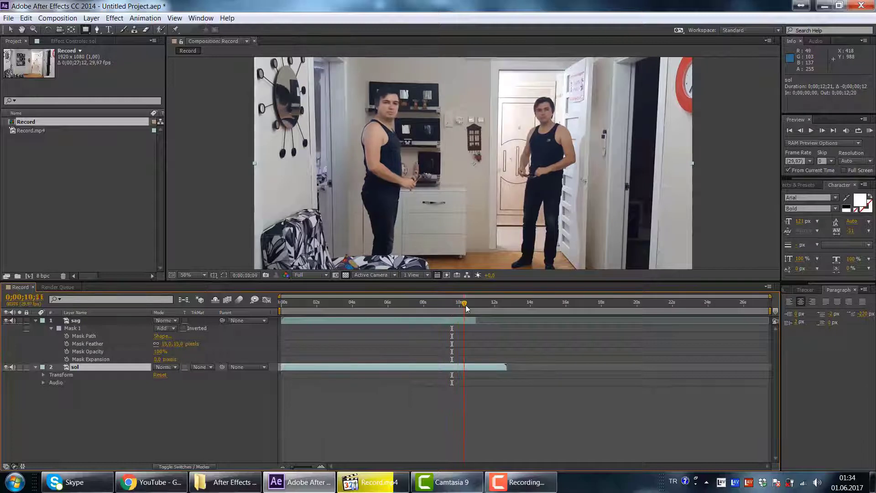
drag(458, 310, 473, 308)
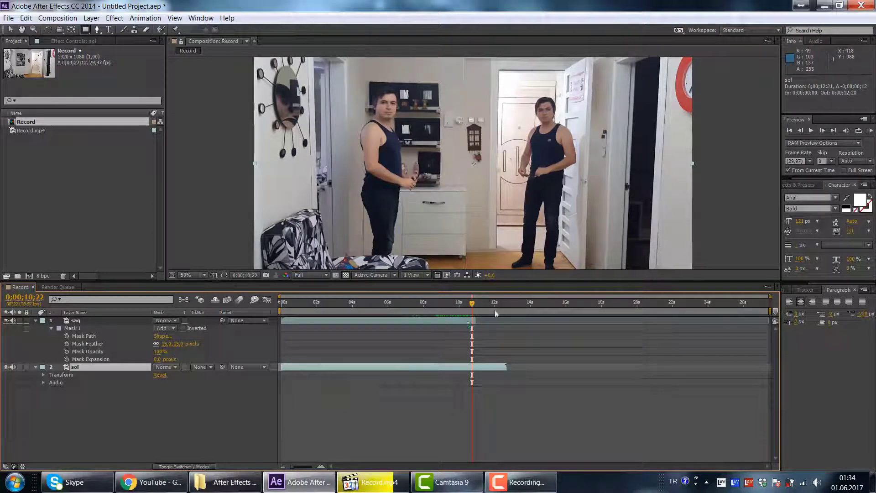
End the work area at 10;22 and trim the composition to the work area
key(n)
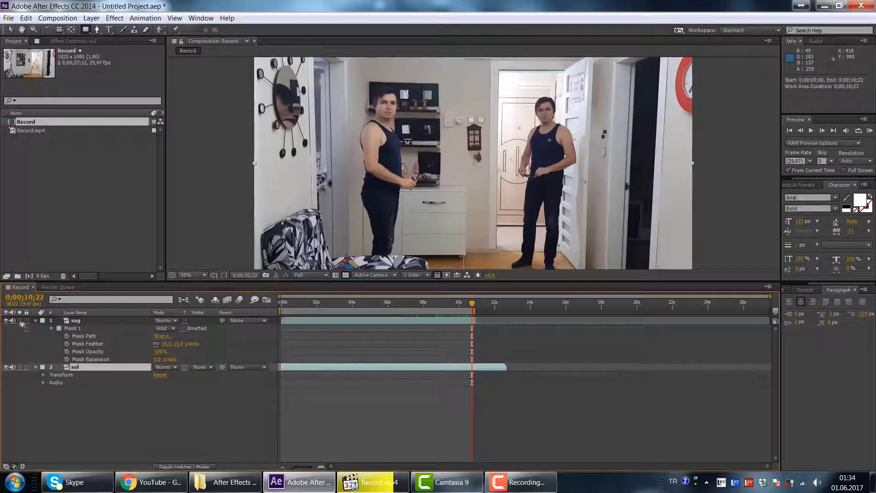
right_click(383, 311)
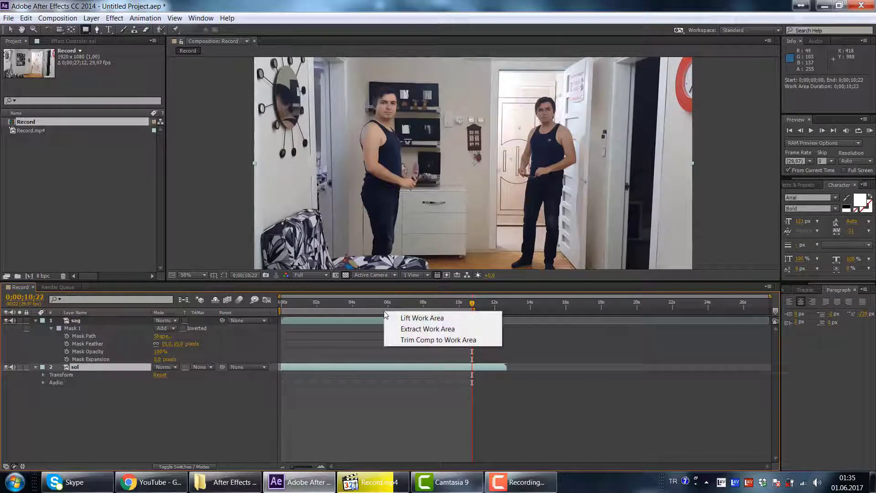
click(445, 340)
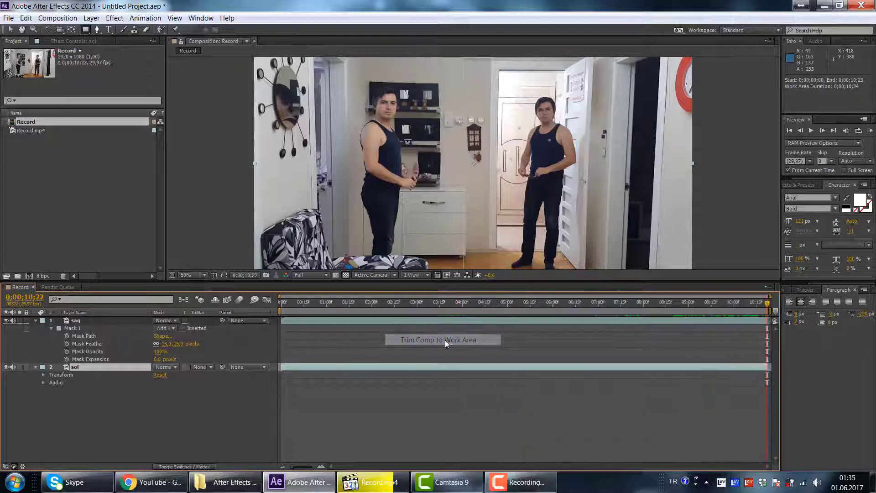
Collapse the sag and sol layers and RAM preview the composition from the start
click(35, 320)
click(35, 327)
click(283, 302)
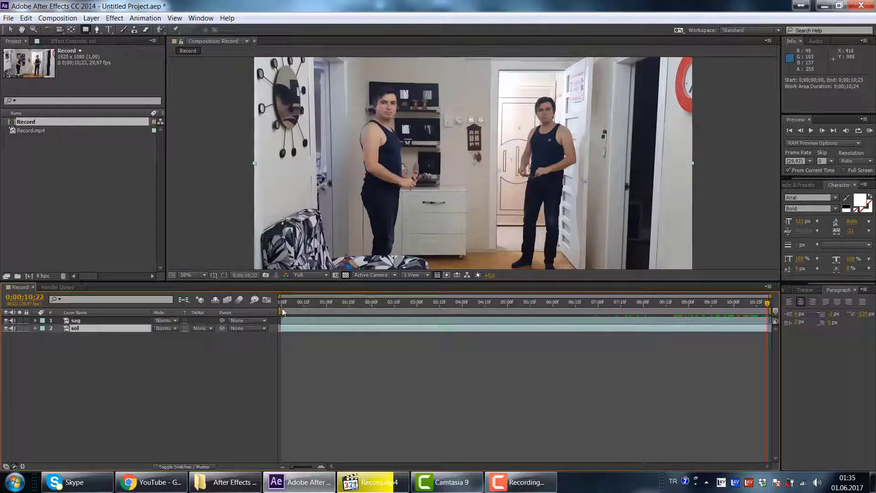
click(325, 304)
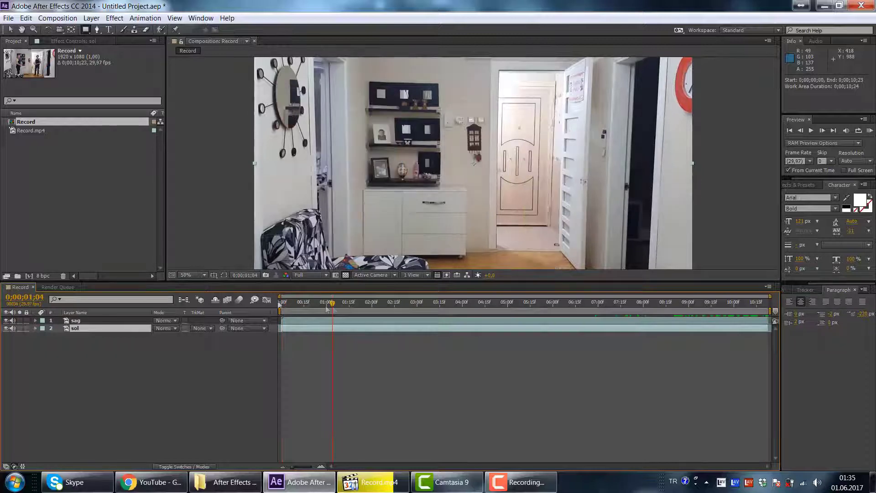
key(Home)
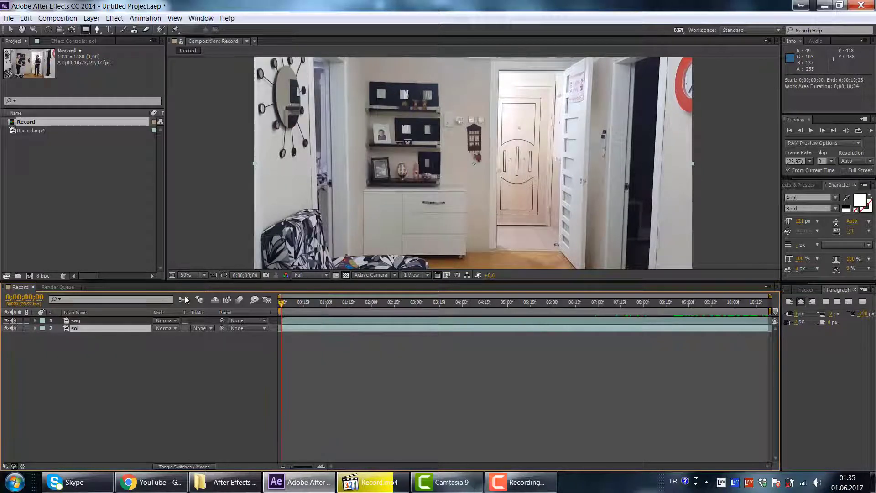
key(KP_0)
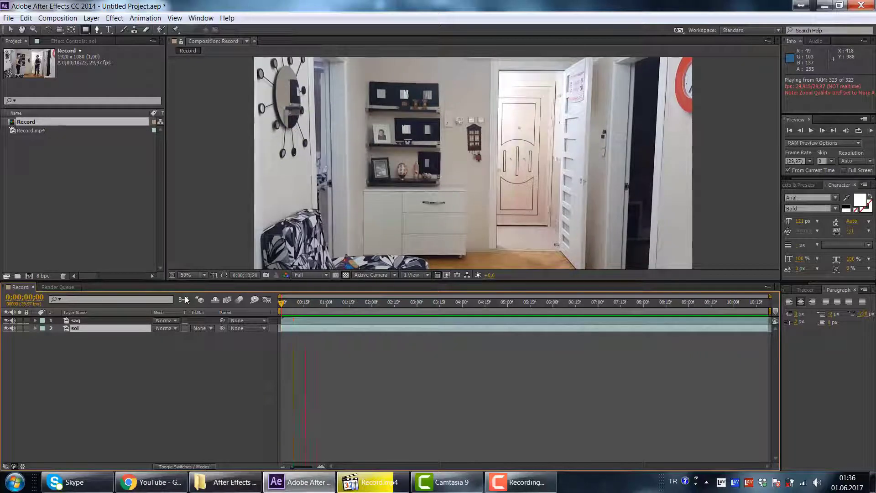
key(space)
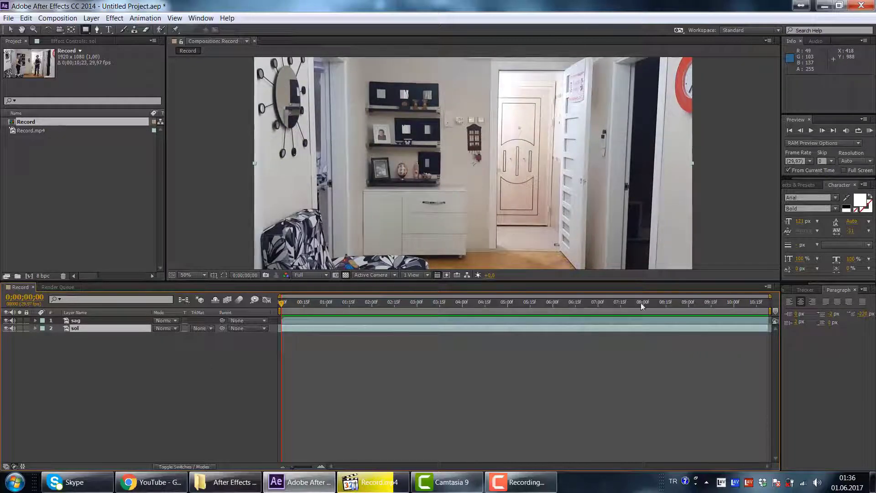
drag(640, 302, 655, 302)
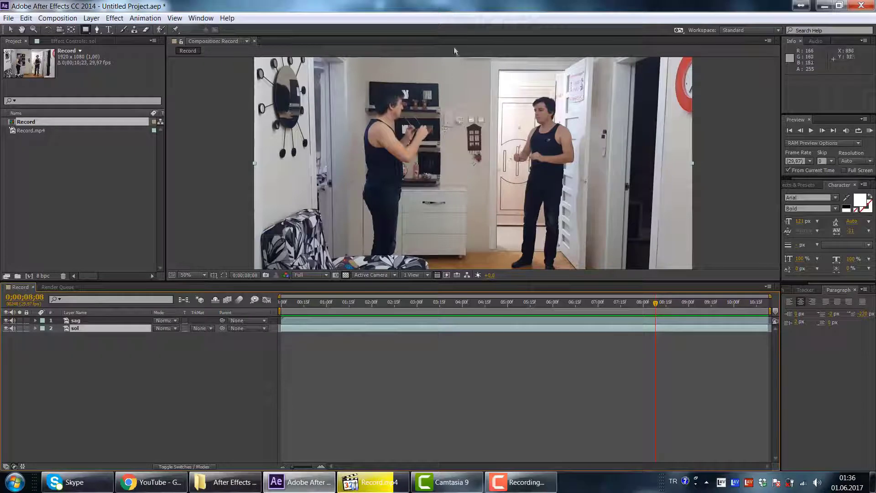
key(comma)
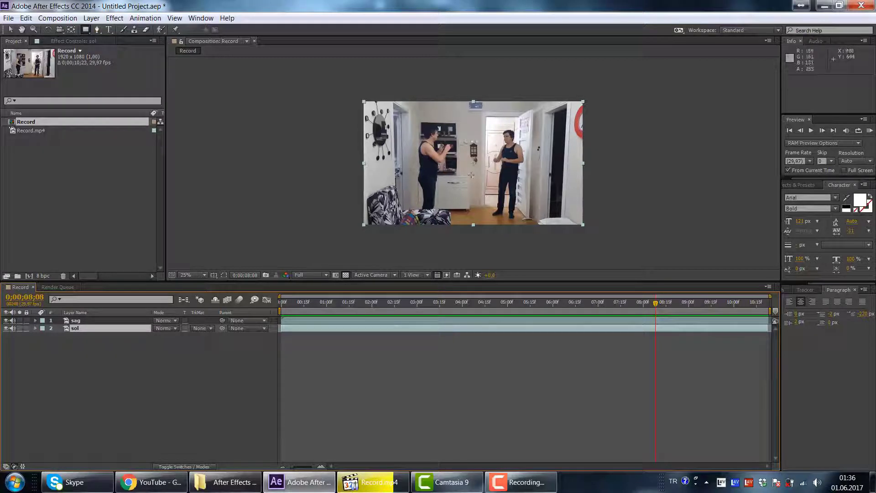
key(period)
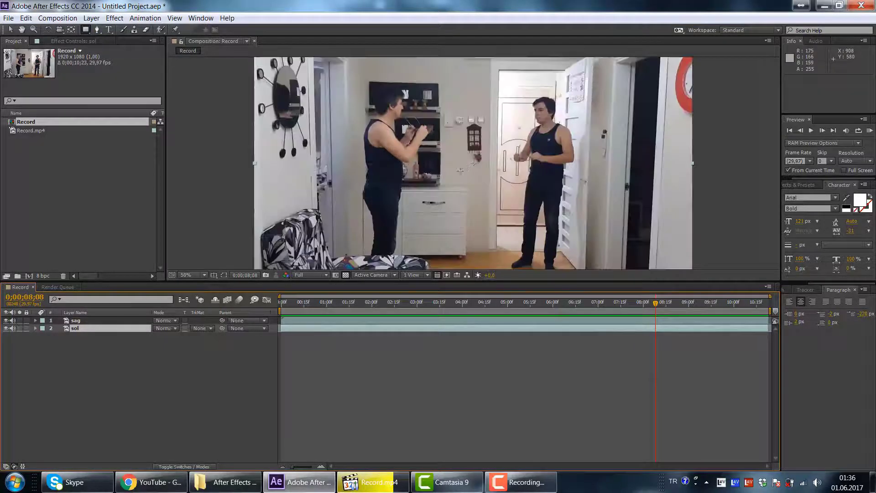